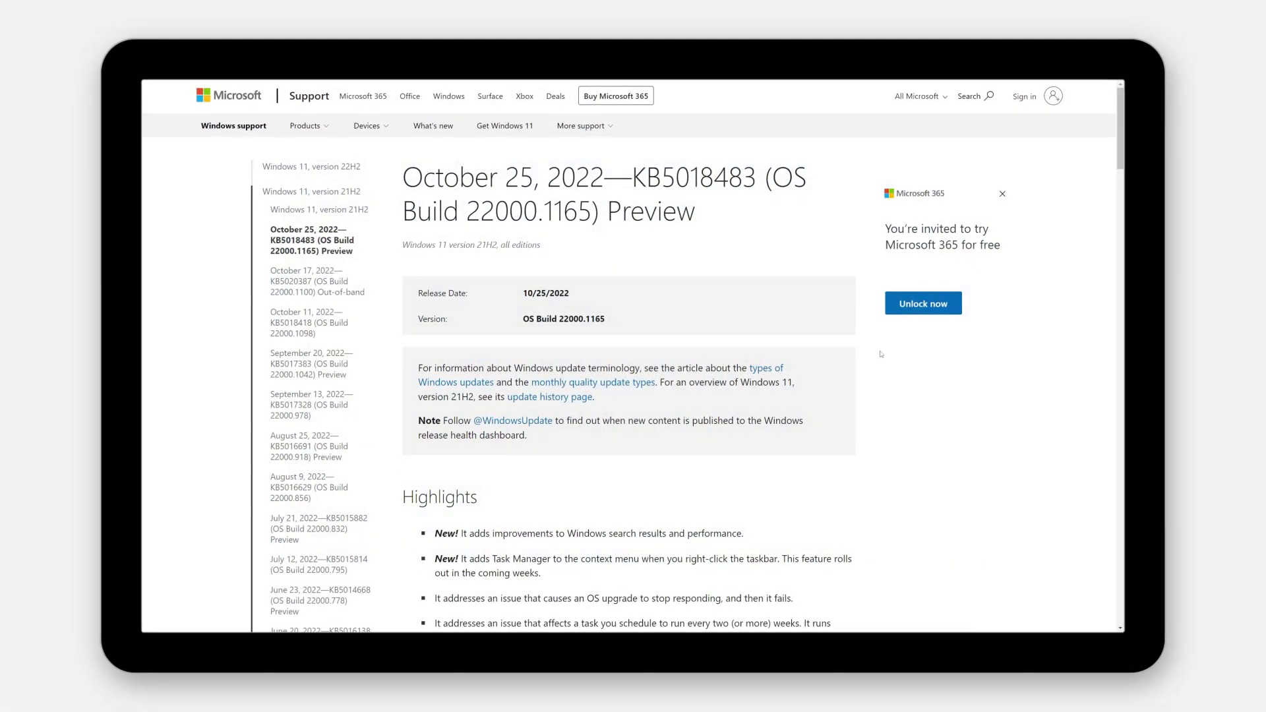
scroll(880, 353, down, 2)
scroll(881, 353, down, 5)
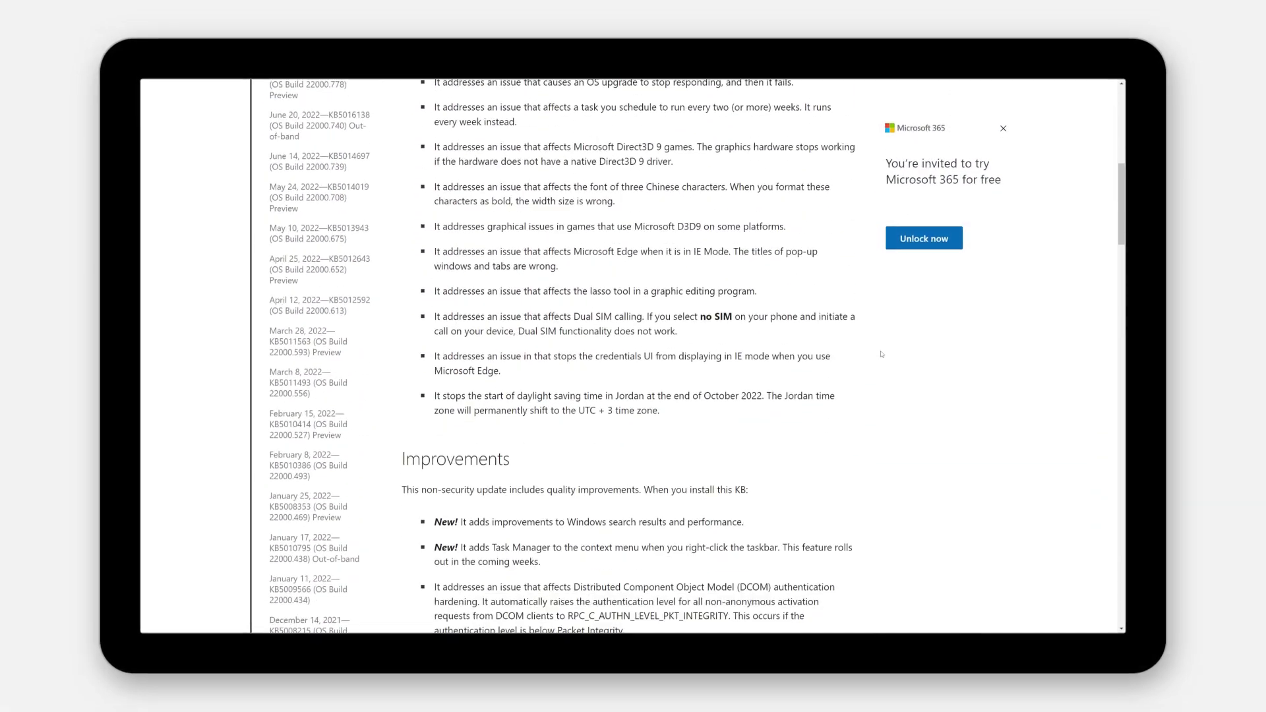
scroll(881, 353, down, 1)
scroll(881, 353, down, 2)
scroll(882, 352, down, 3)
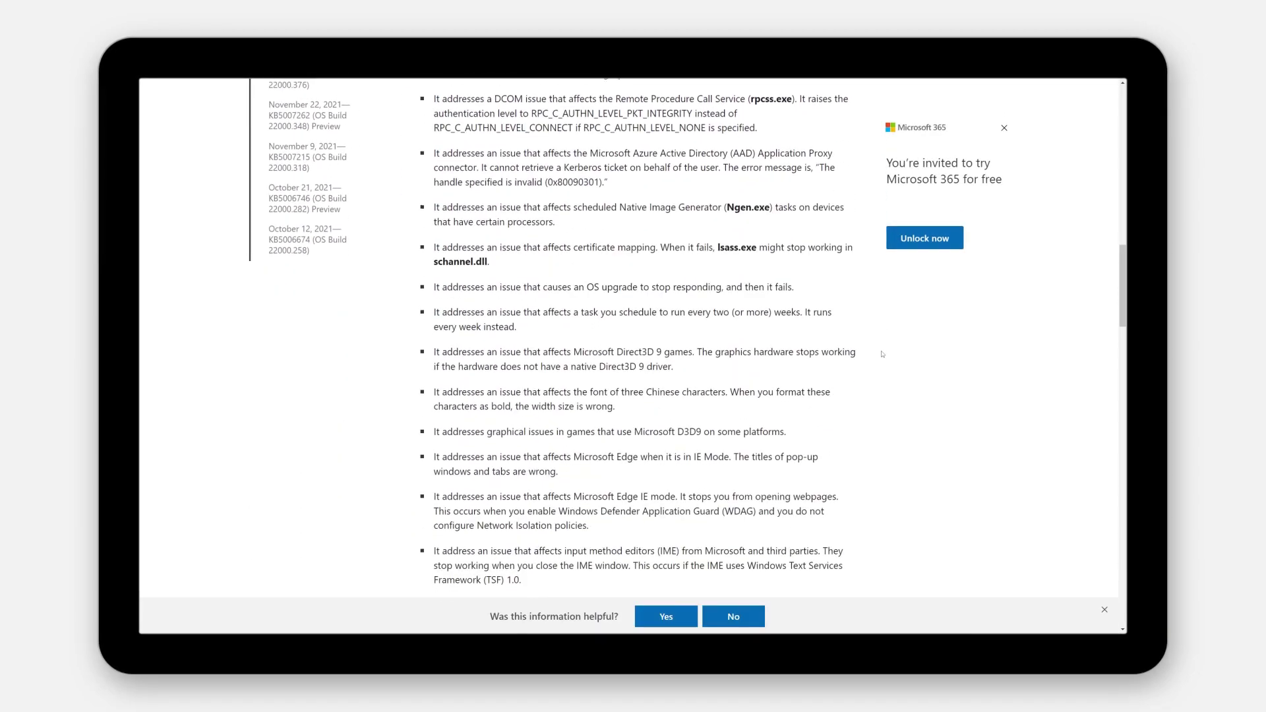
scroll(882, 353, down, 1)
scroll(882, 352, down, 4)
scroll(882, 353, down, 1)
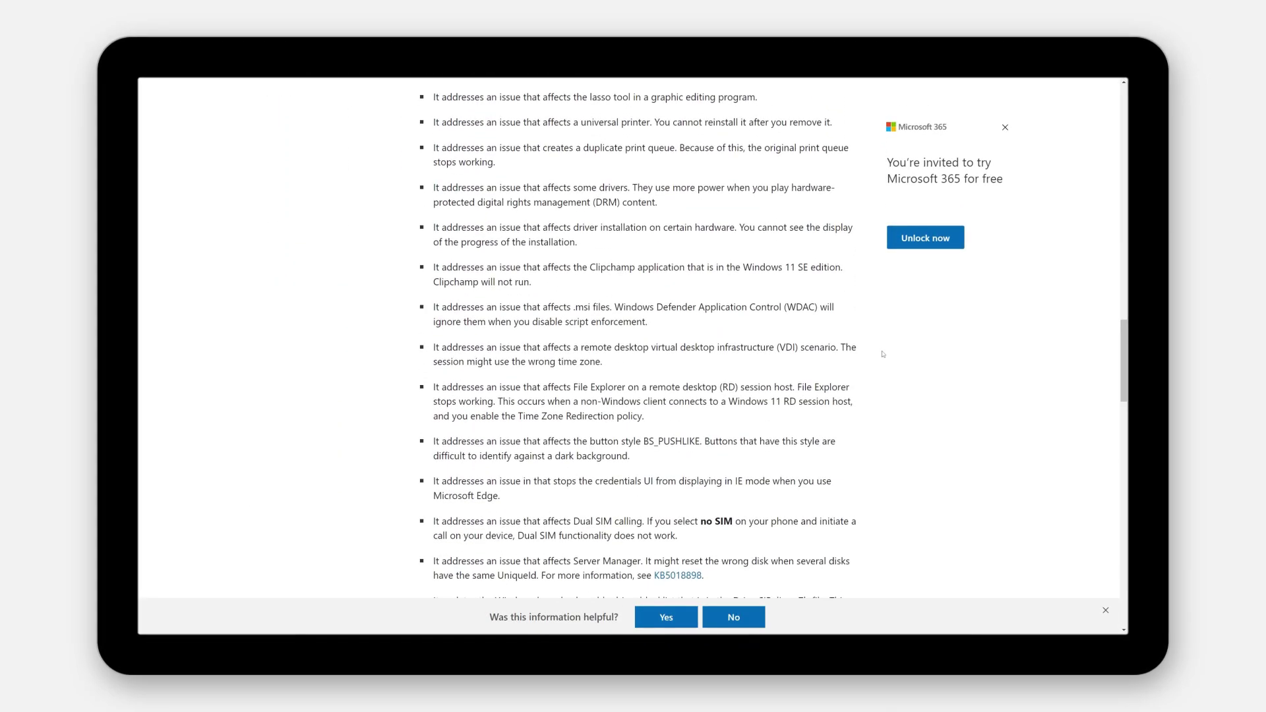
scroll(882, 354, down, 5)
scroll(882, 353, down, 1)
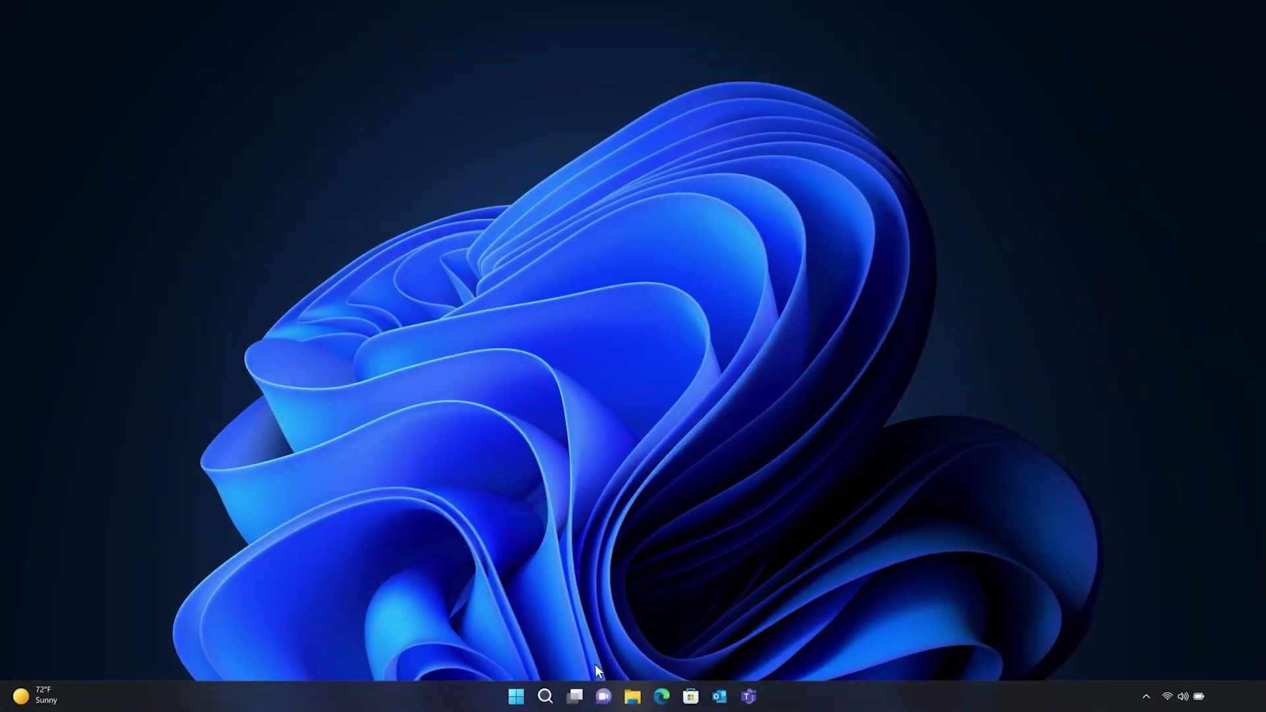
Step: Add Sustainability Research Draft to Favorites and start a new Home tab in File Explorer
click(633, 697)
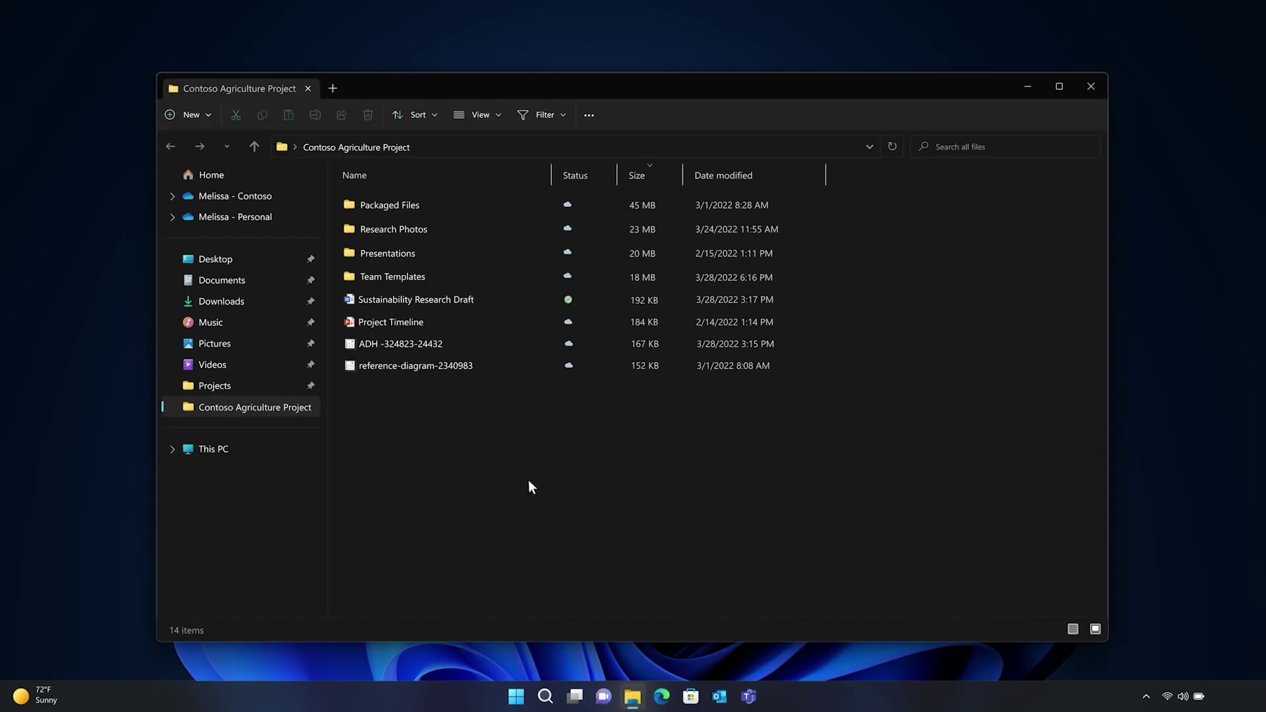
right_click(428, 299)
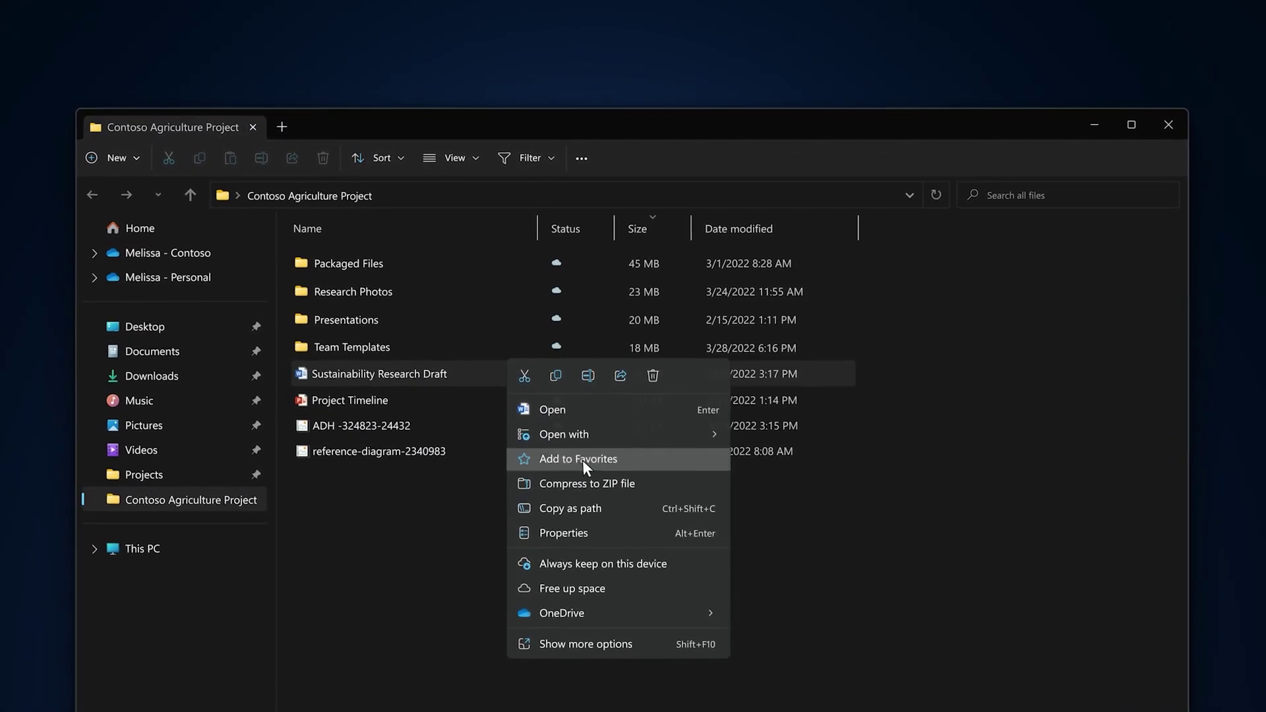
click(580, 459)
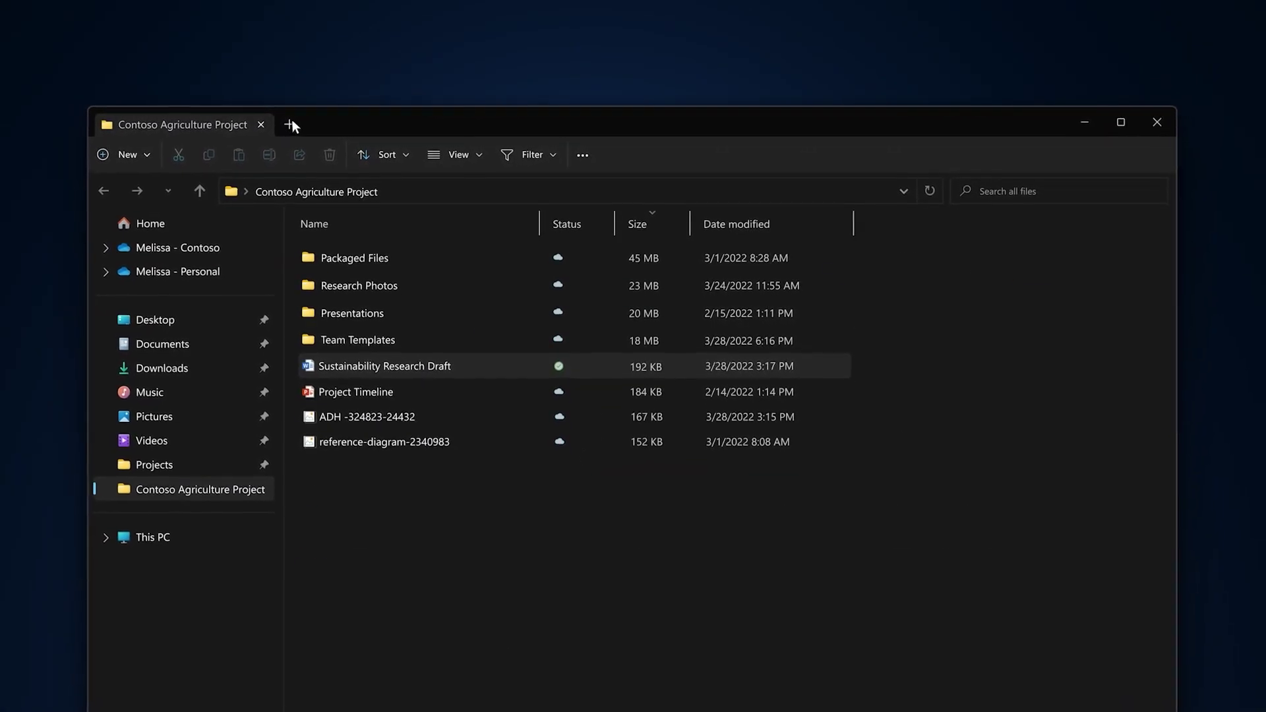
click(290, 126)
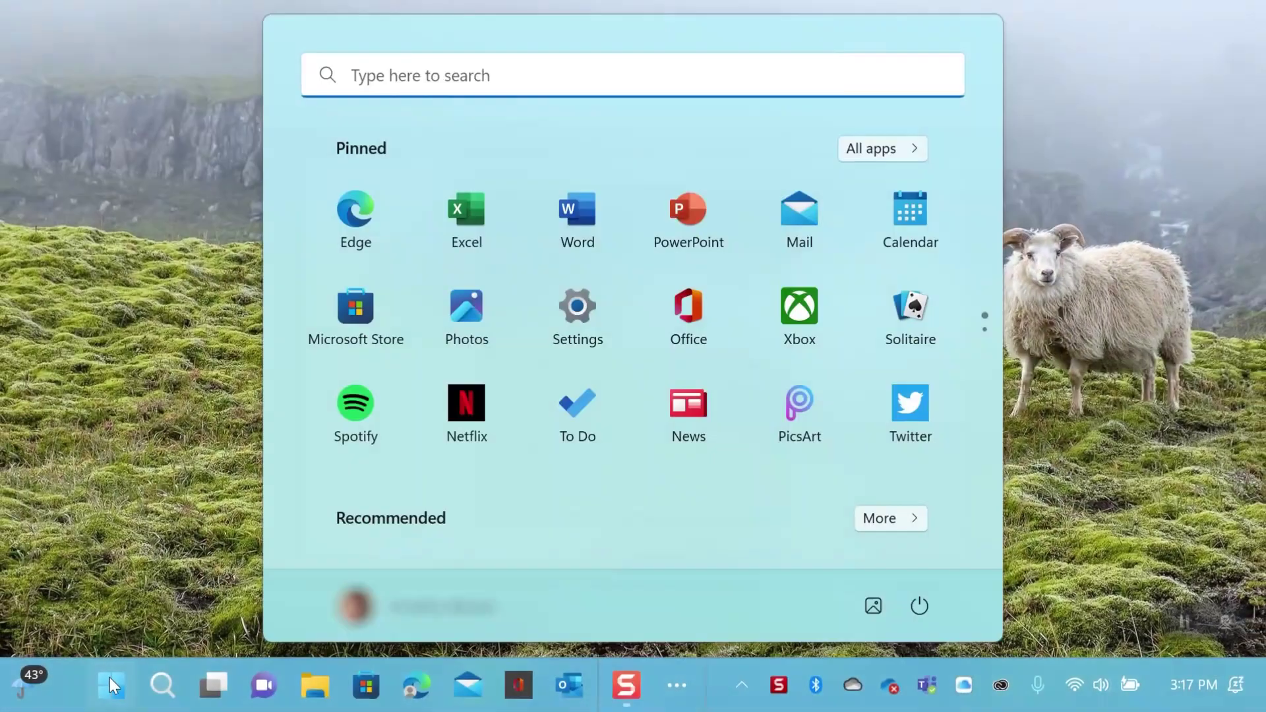
Step: Search for Calculator, pin it to the taskbar and launch it from the pinned icon
click(447, 79)
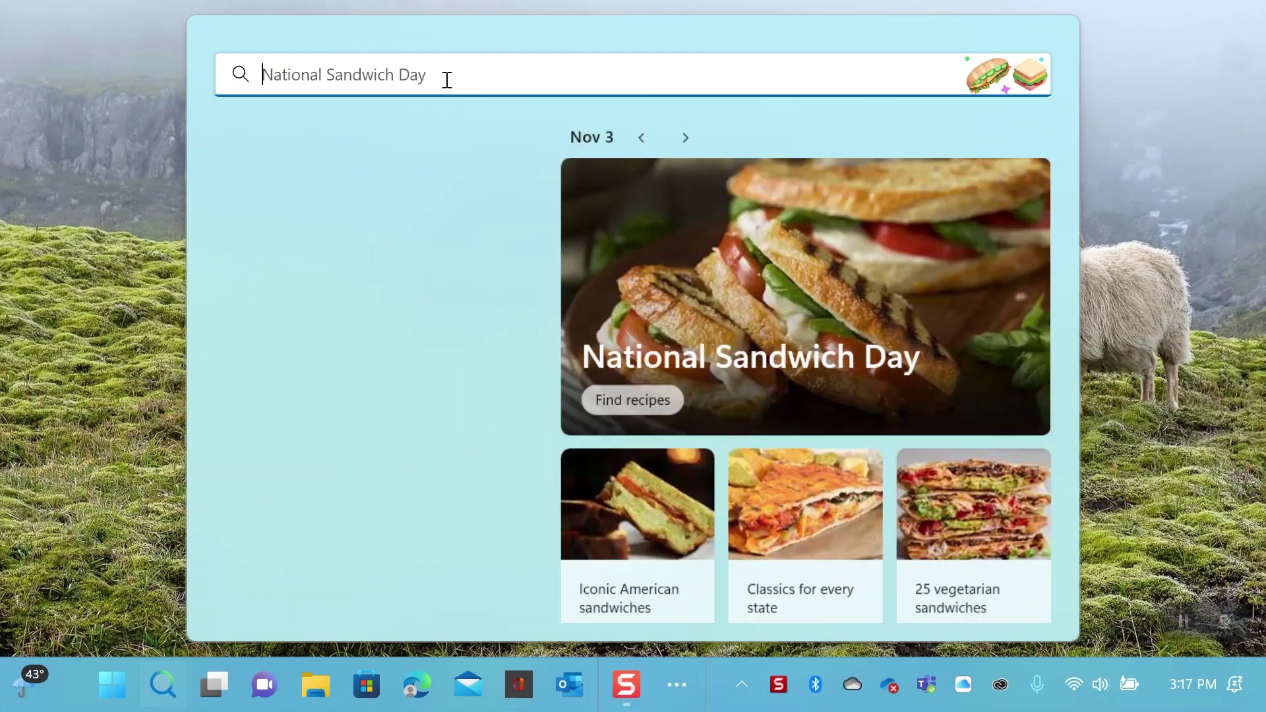
text(calc)
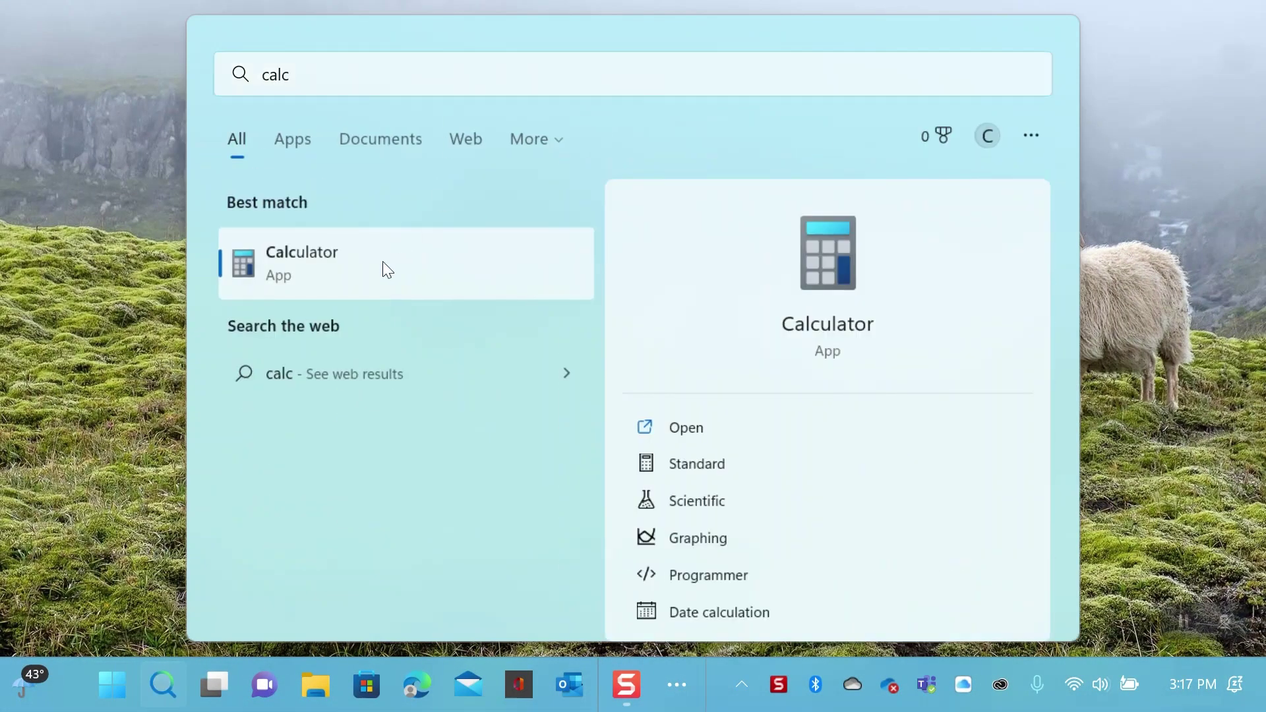
right_click(383, 262)
click(498, 327)
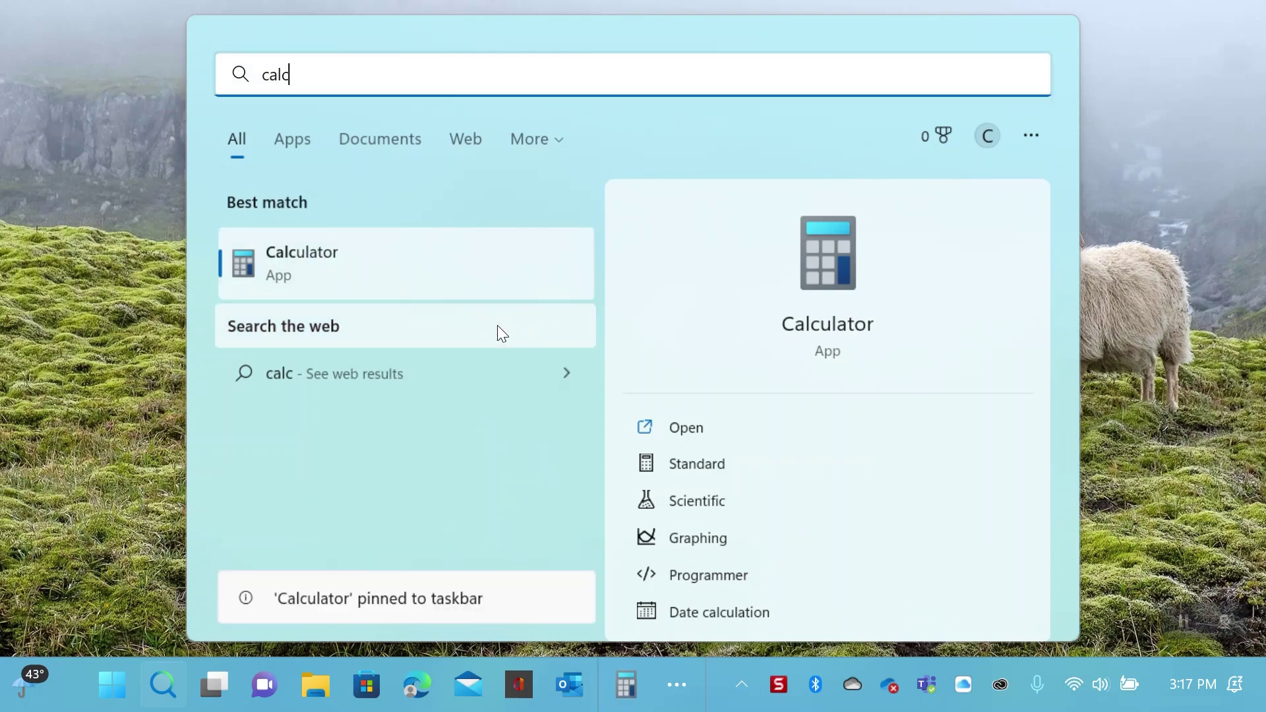
click(1106, 46)
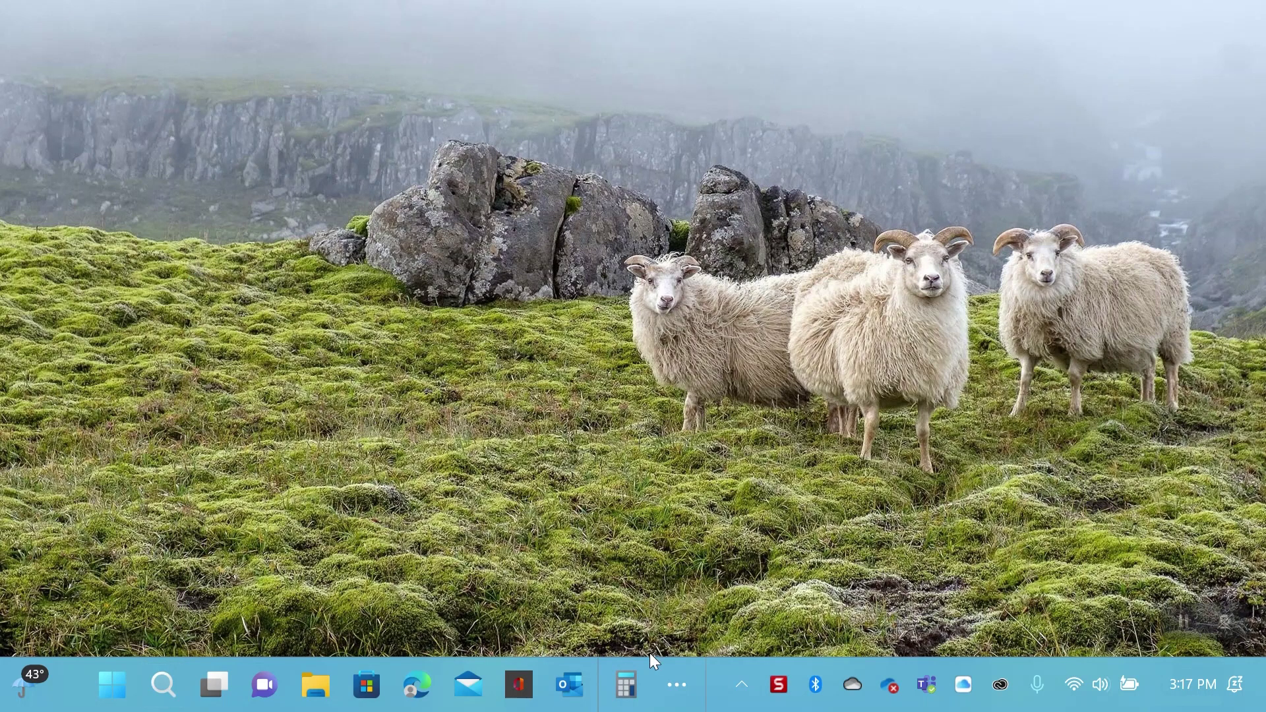
click(627, 676)
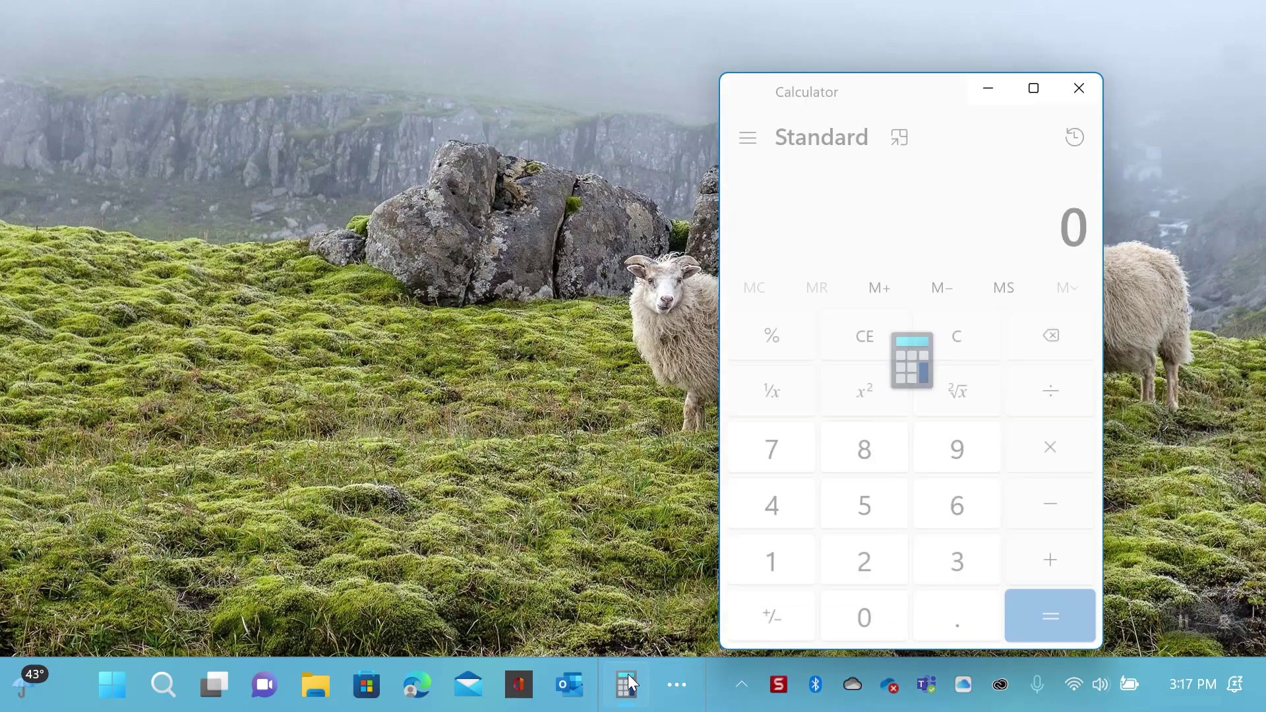
Step: Close Calculator and relaunch it from the taskbar overflow flyout of extra apps
click(610, 402)
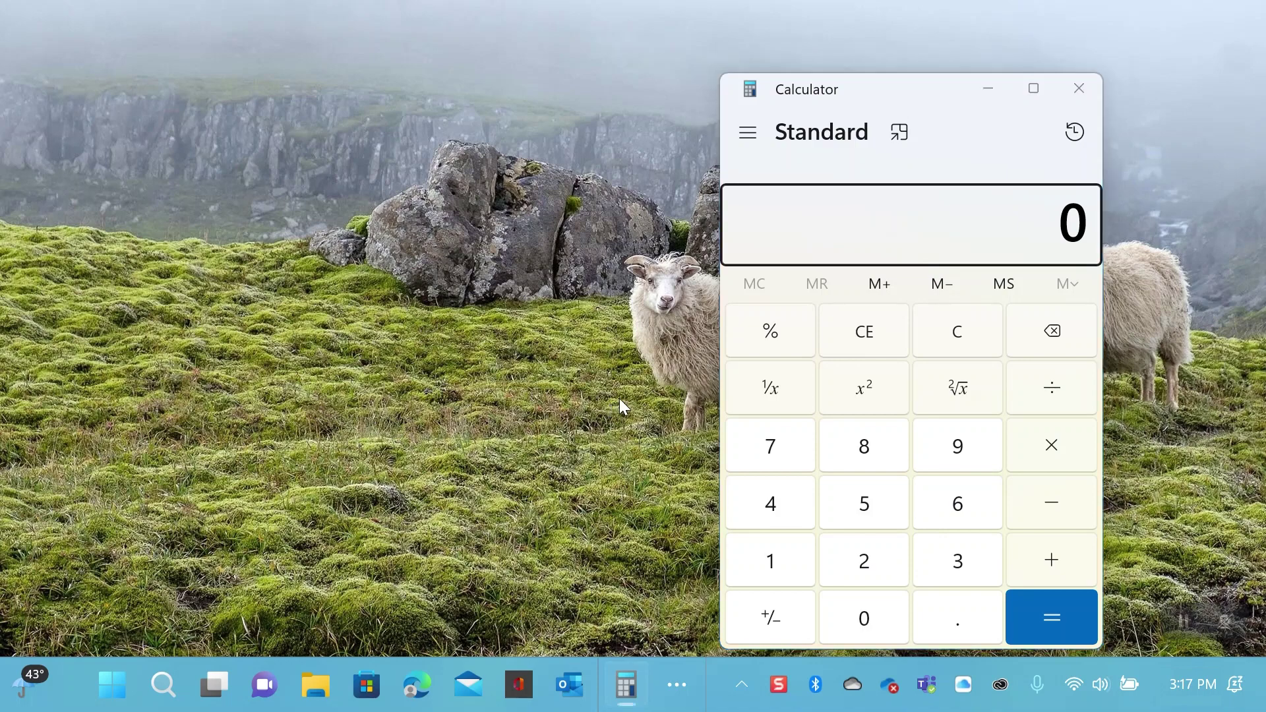
click(1078, 88)
click(675, 683)
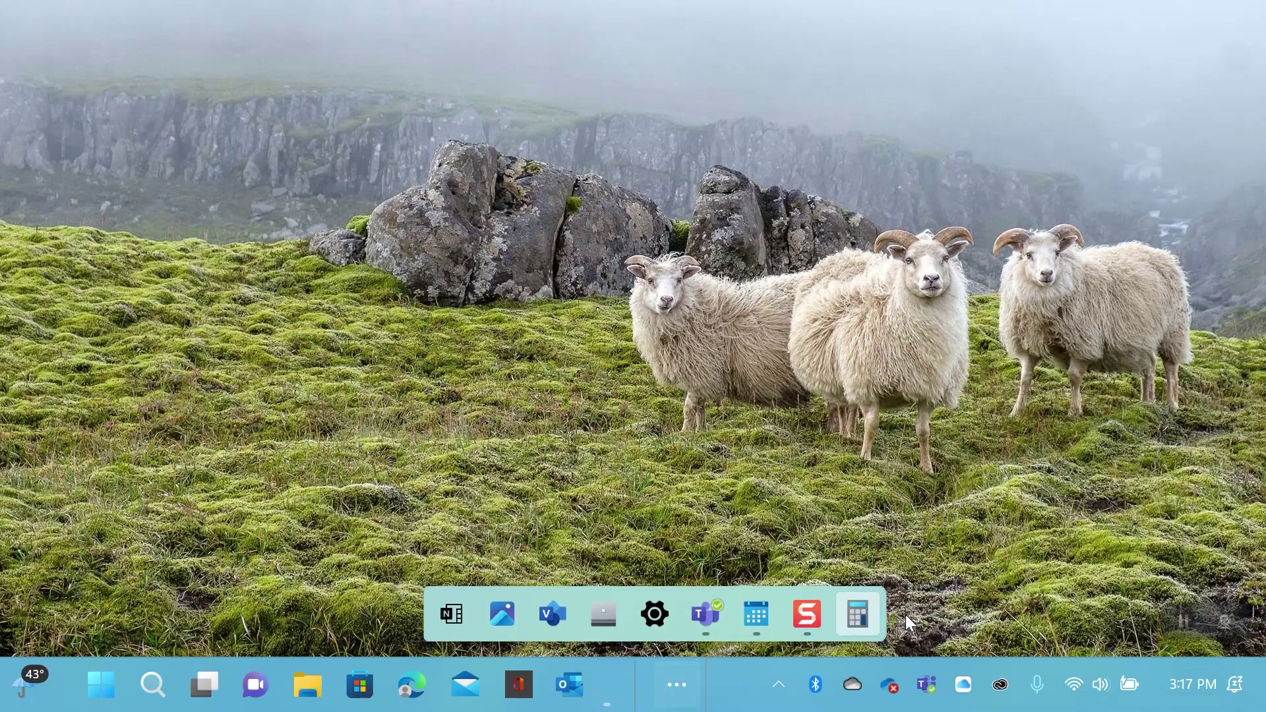
click(856, 616)
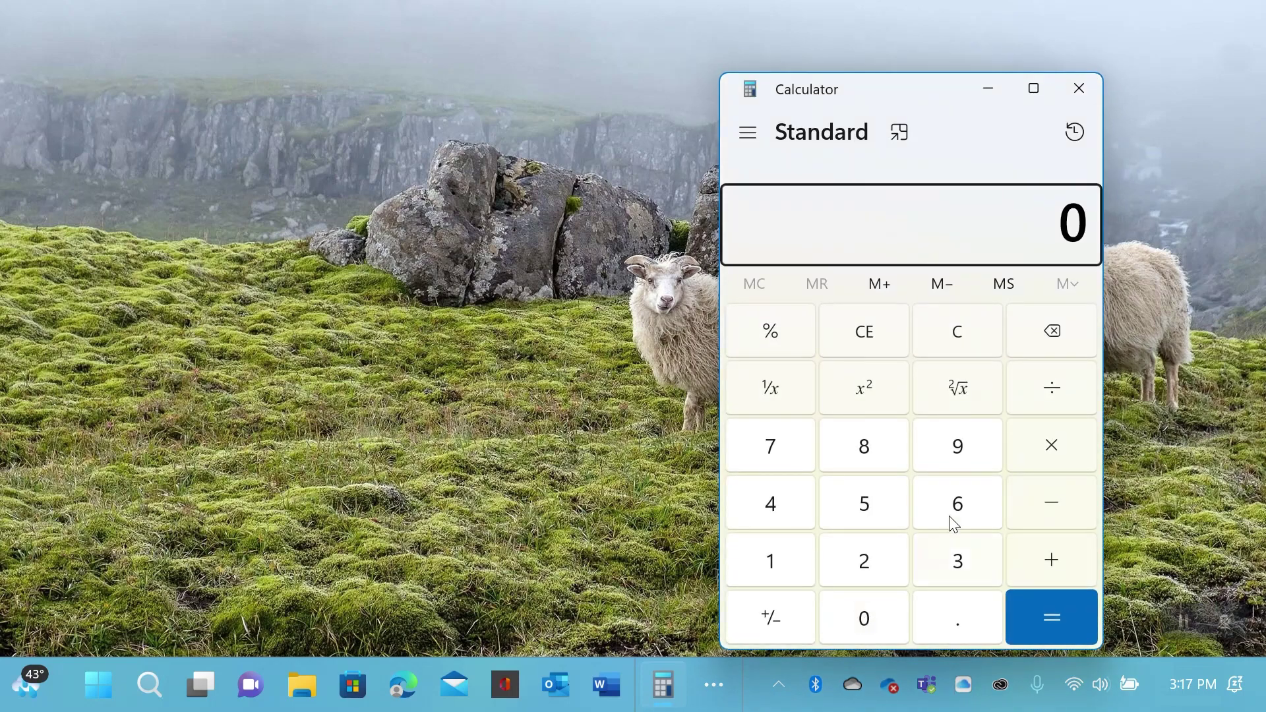
Step: Minimize Calculator, check its preview in the overflow flyout, then dismiss it
click(989, 89)
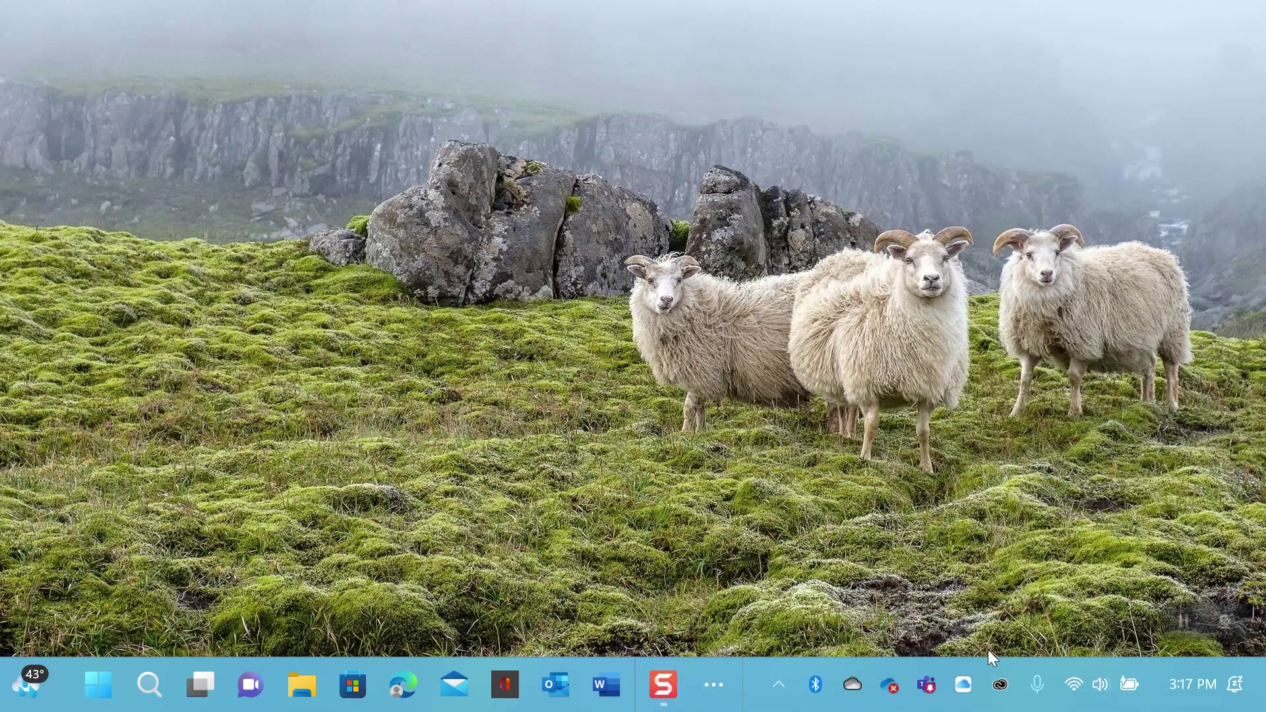
click(710, 684)
mouse_move(920, 614)
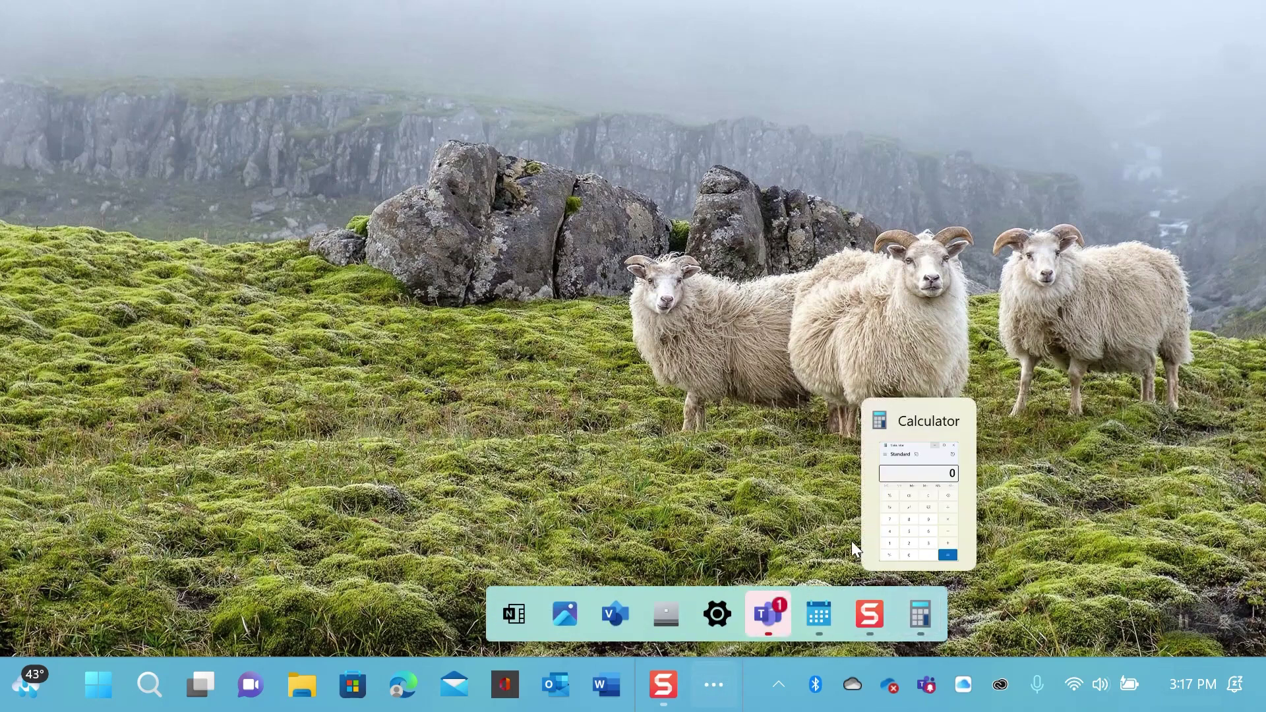
click(823, 522)
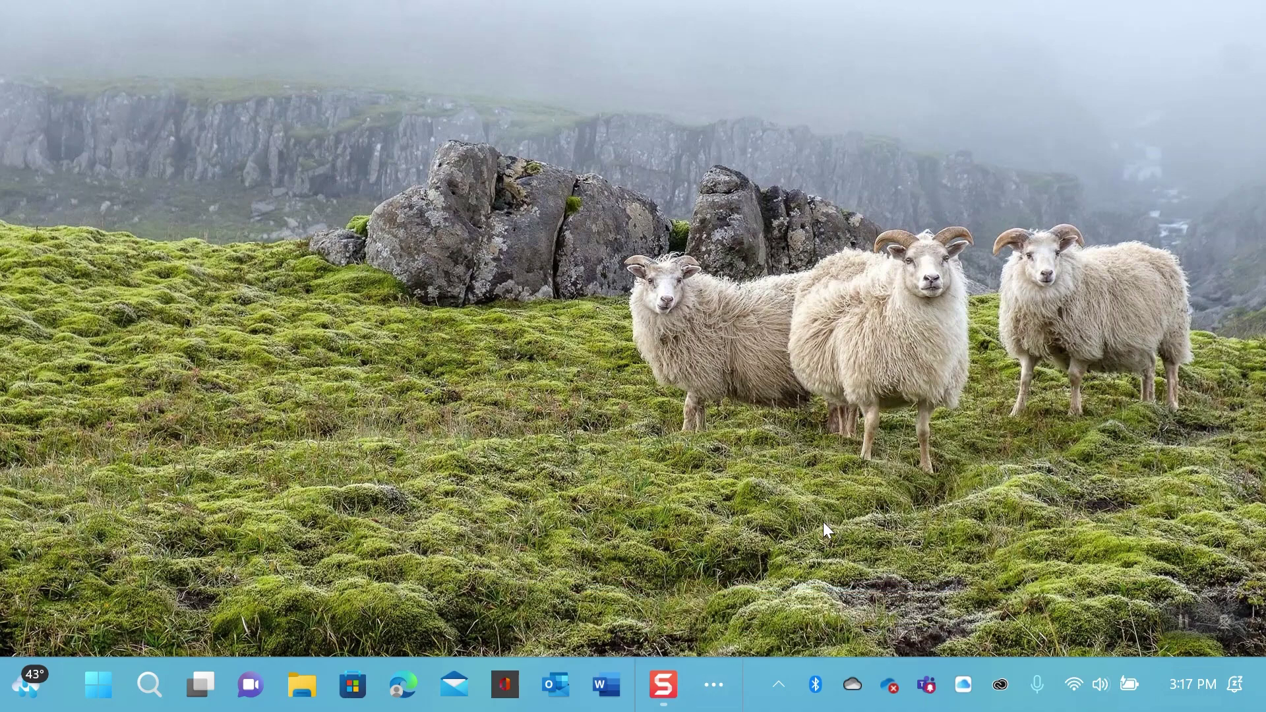